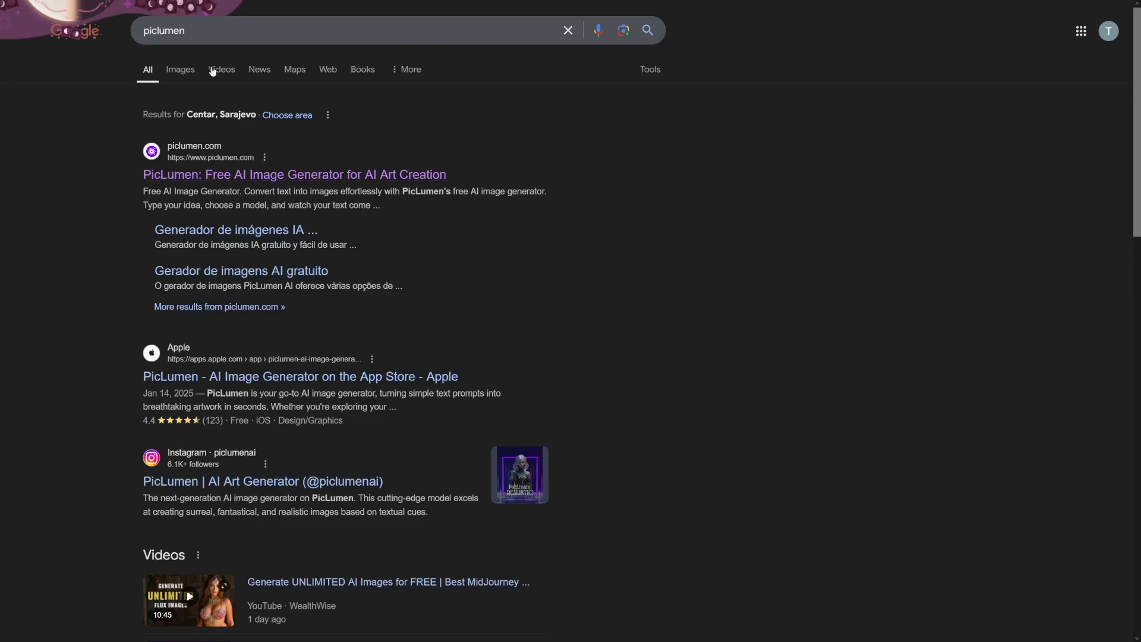
Open the 'PicLumen: Free AI Image Generator' site from the Google results for 'piclumen'.
drag(186, 31, 140, 37)
click(227, 33)
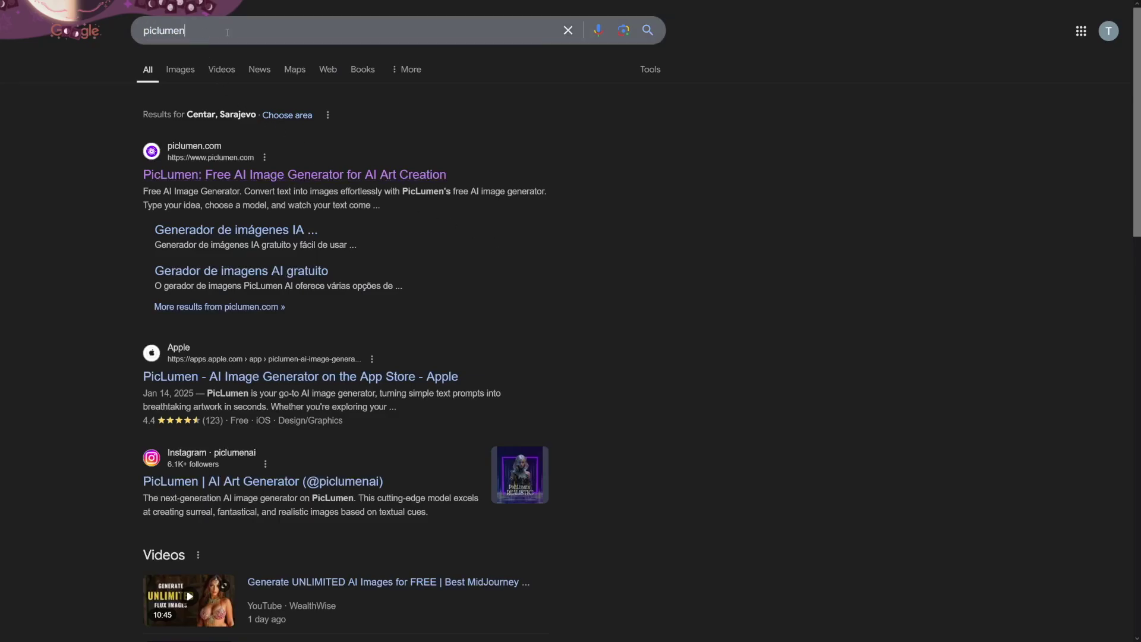
click(299, 176)
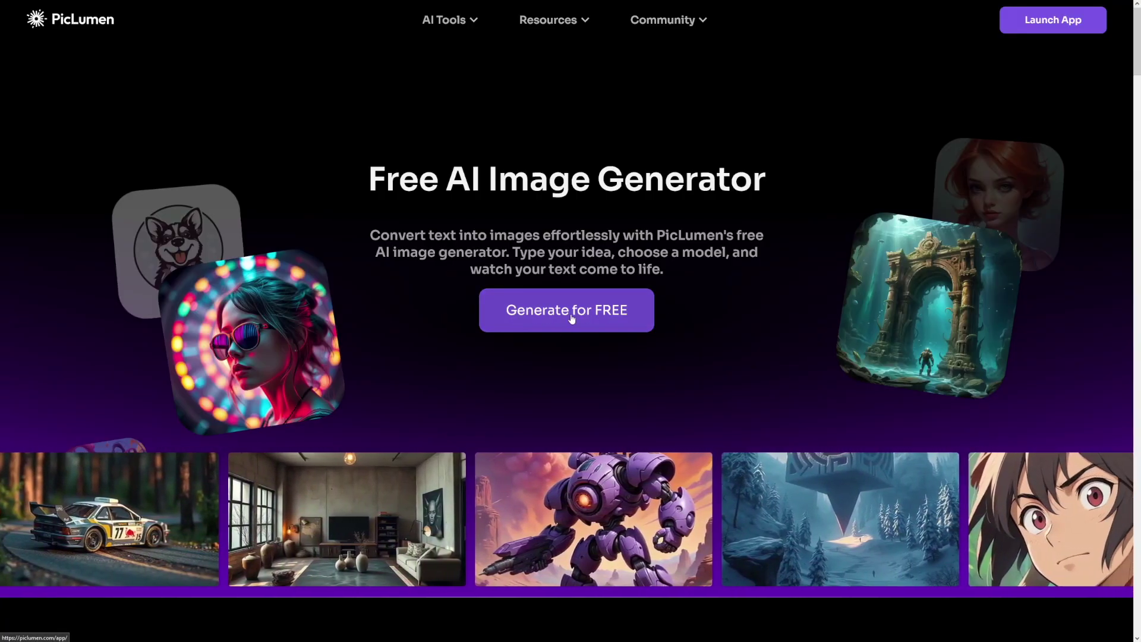
Start the free generator and scroll the Community feed, viewing then closing the 'hermosa mujer argentina' image details.
click(571, 319)
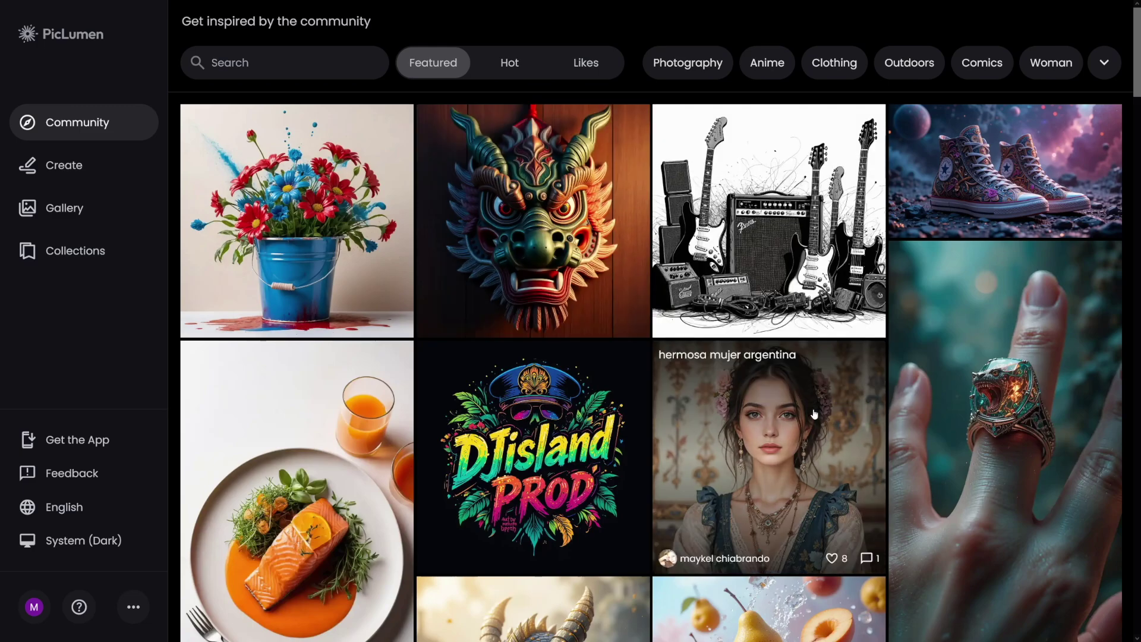
scroll(812, 410, down, 3)
scroll(814, 414, down, 2)
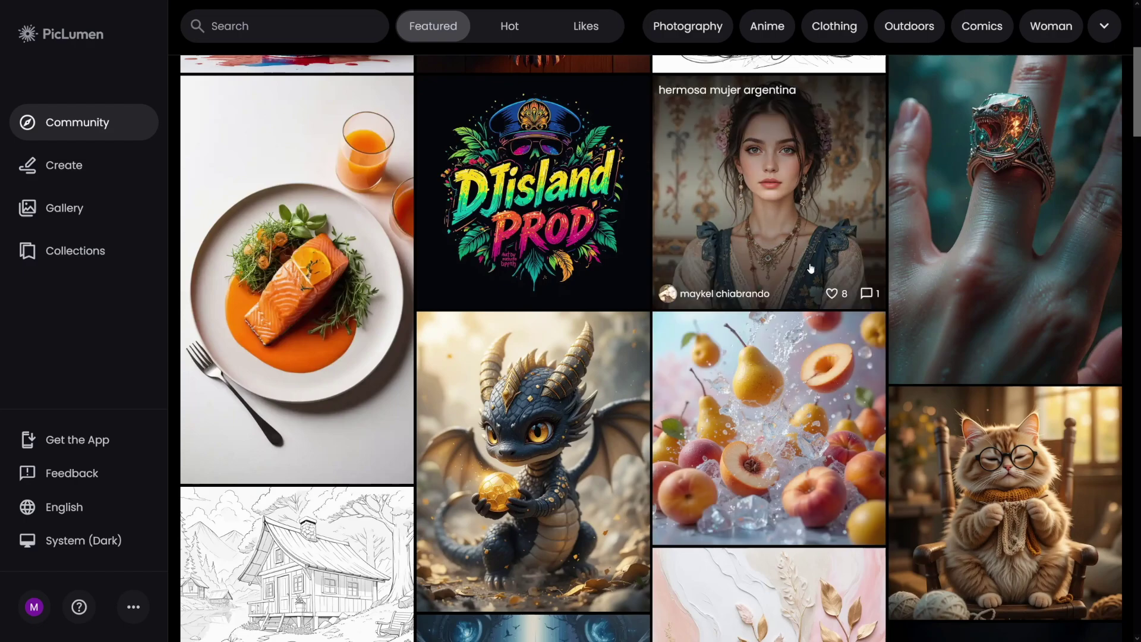
click(820, 225)
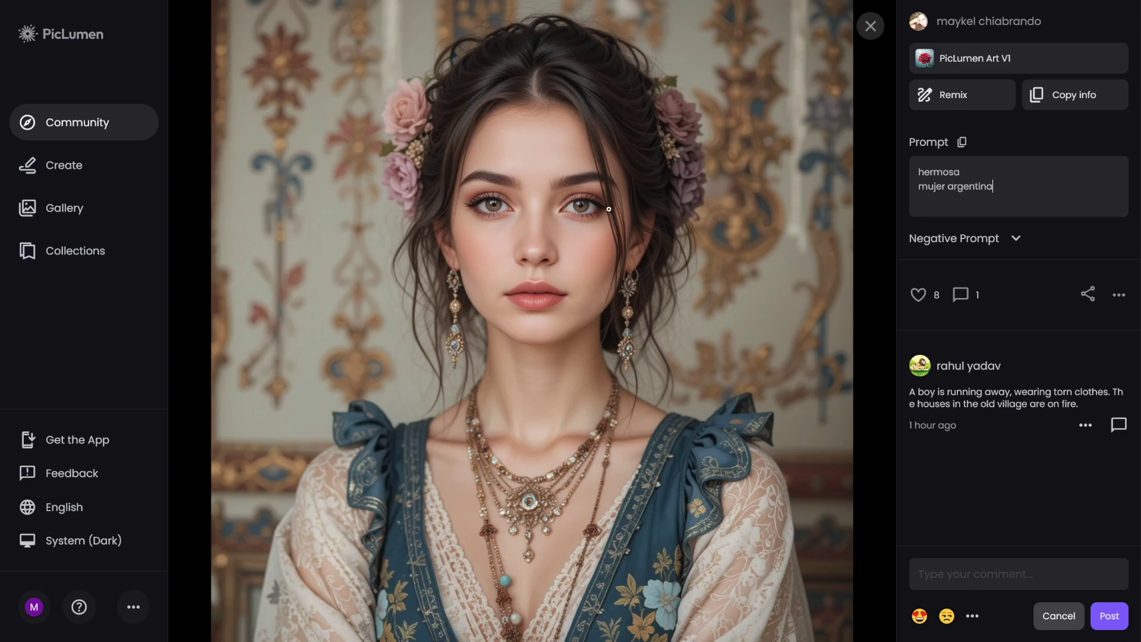
key(Escape)
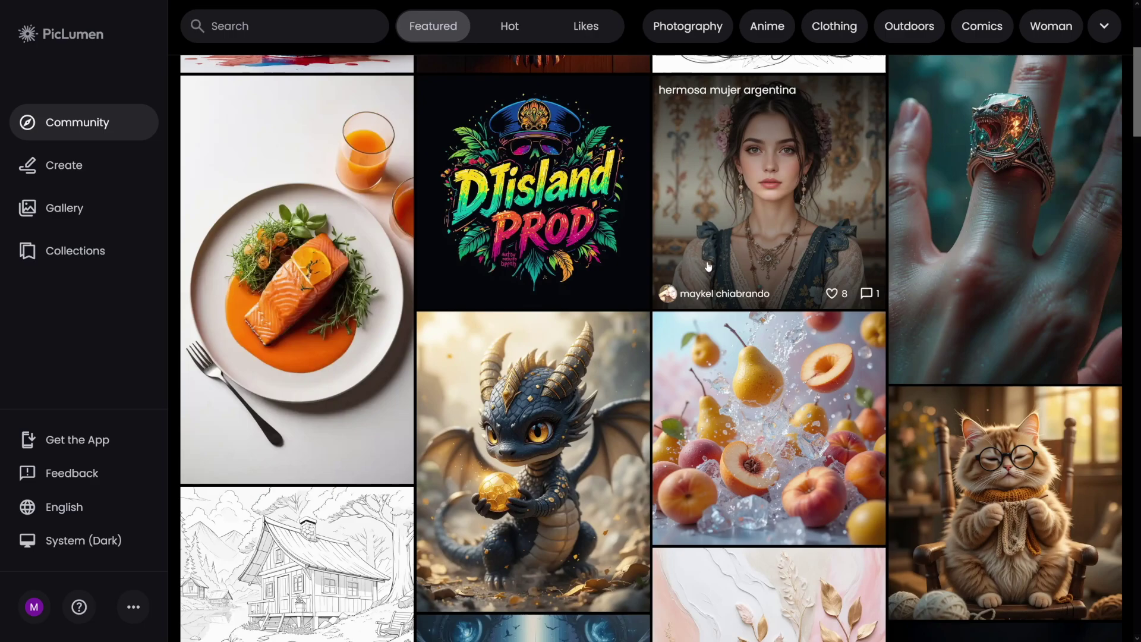
scroll(710, 268, down, 4)
scroll(720, 265, down, 9)
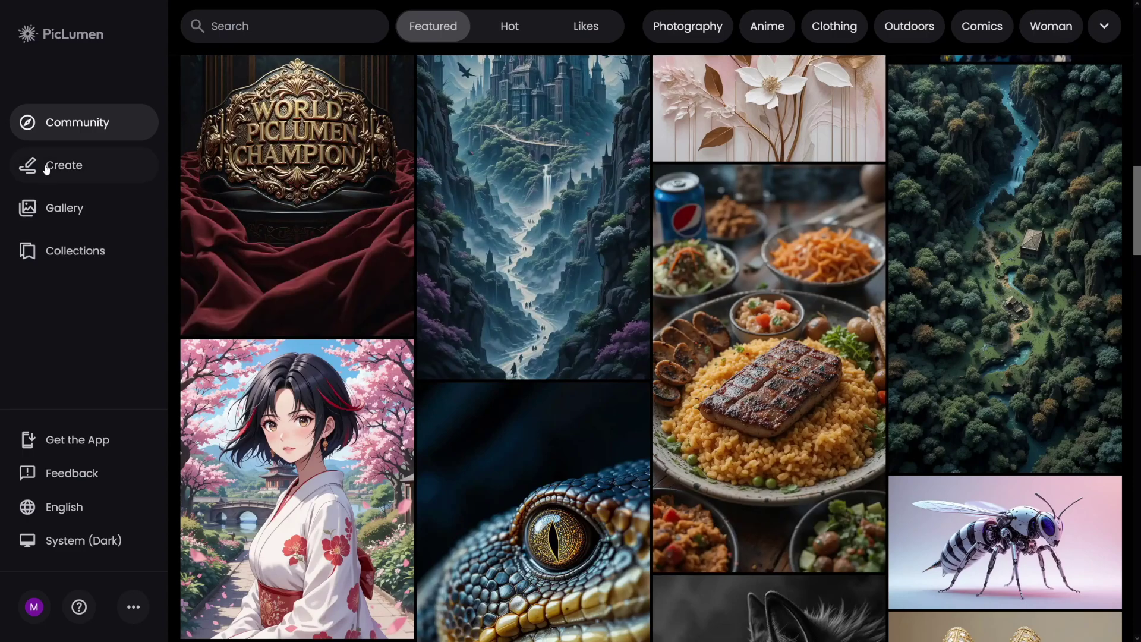
Go to the Create page and bring up the base model list with FLUX.1-schnell.
click(80, 172)
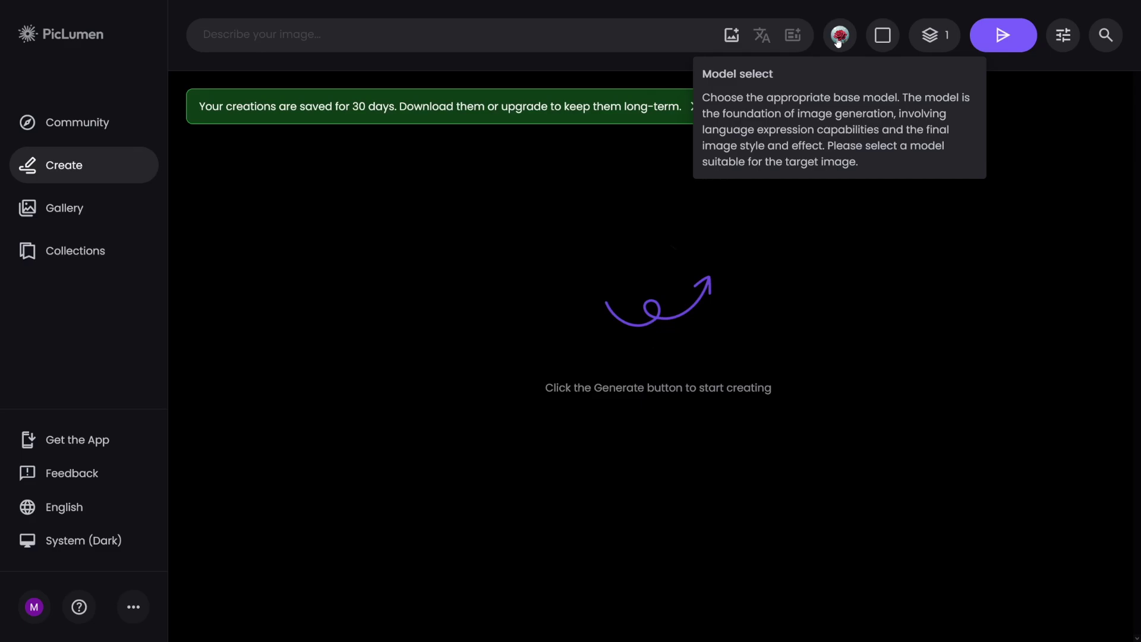
click(842, 40)
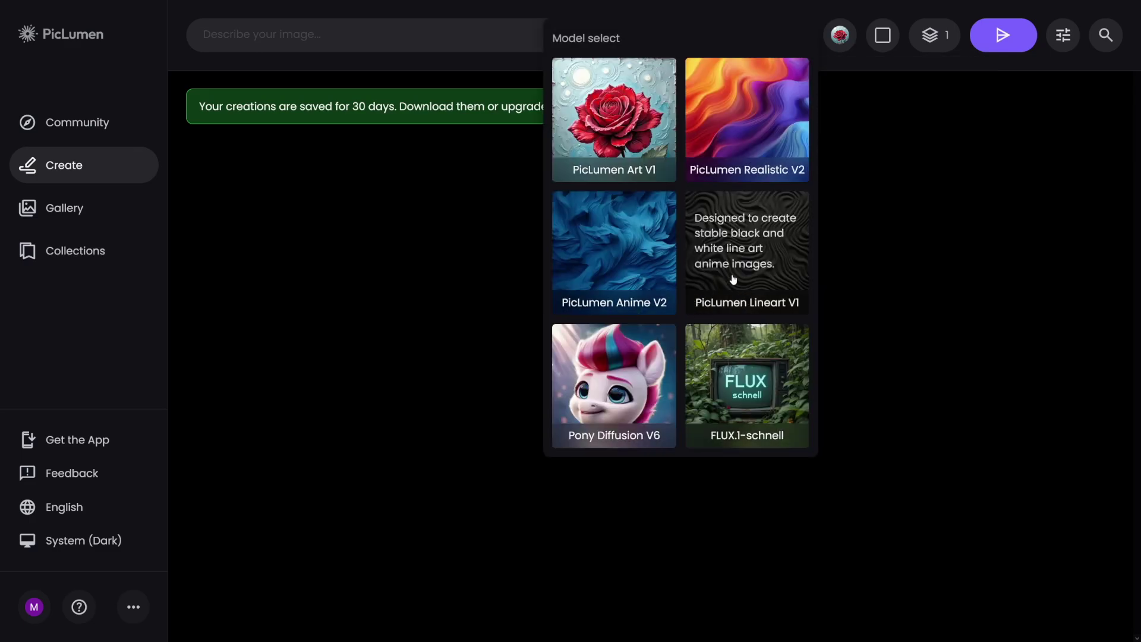
mouse_move(767, 382)
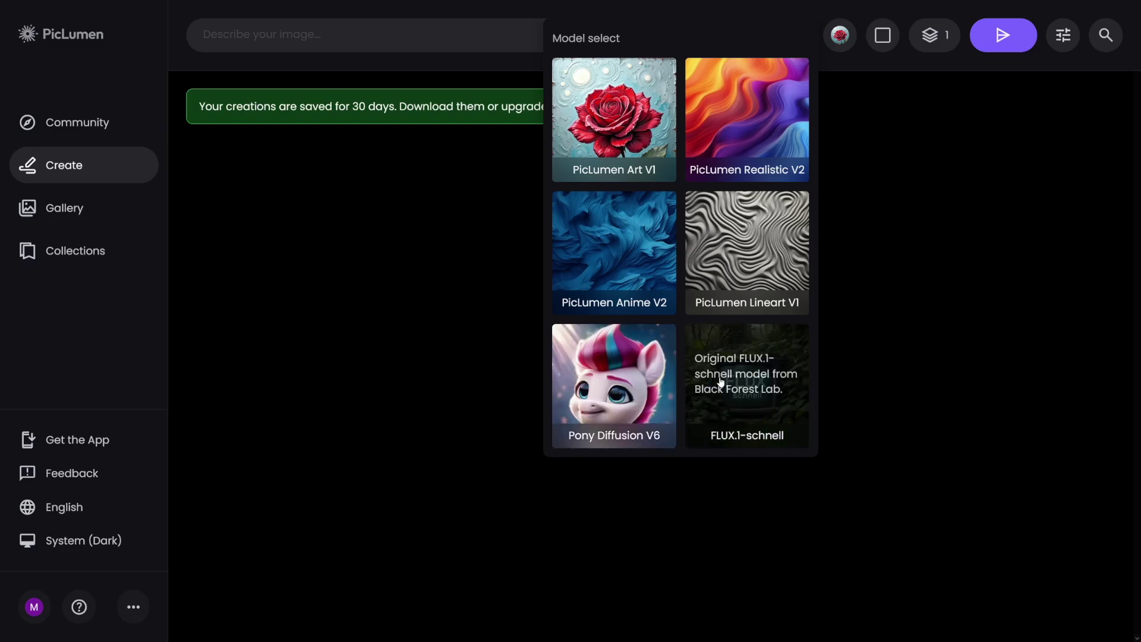
Choose the FLUX.1-schnell model and set each run to produce 2 images.
click(794, 411)
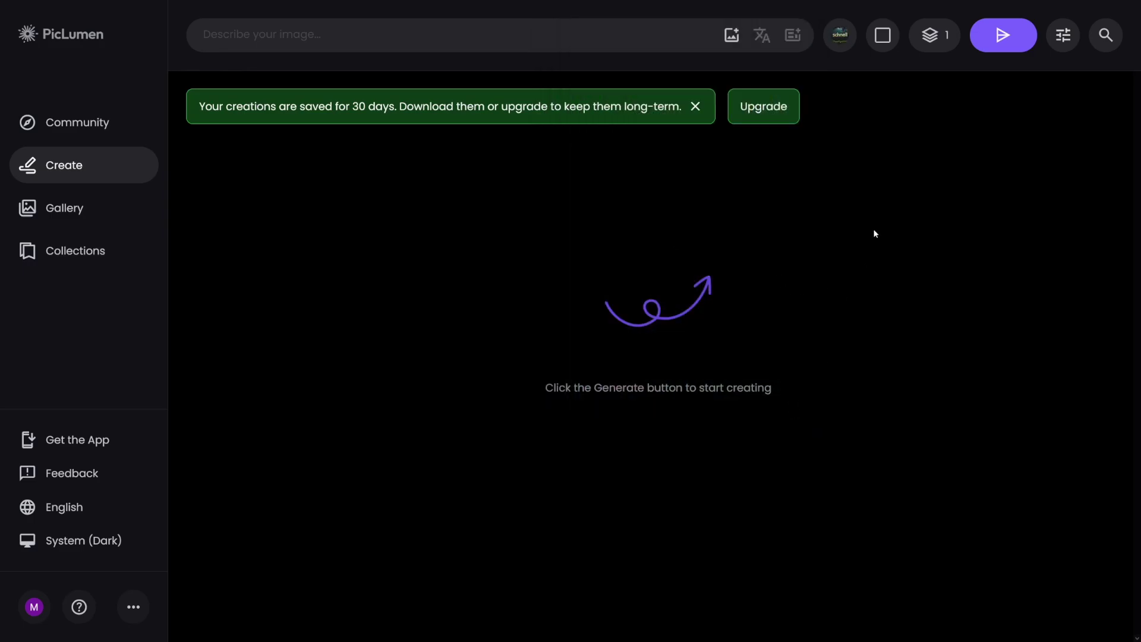
click(885, 37)
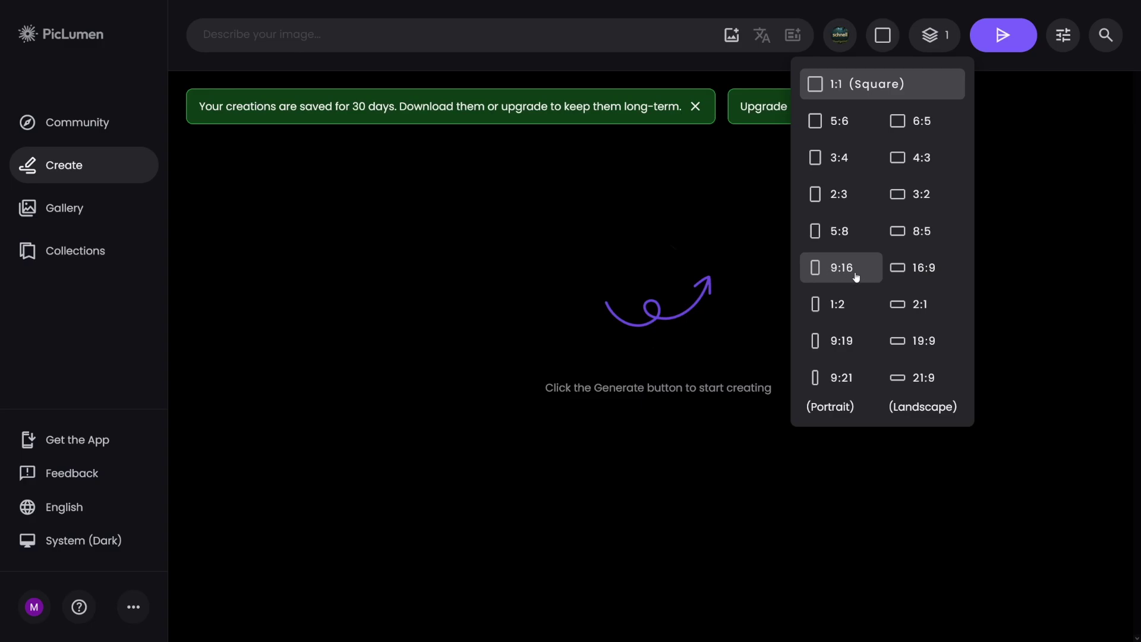
click(940, 43)
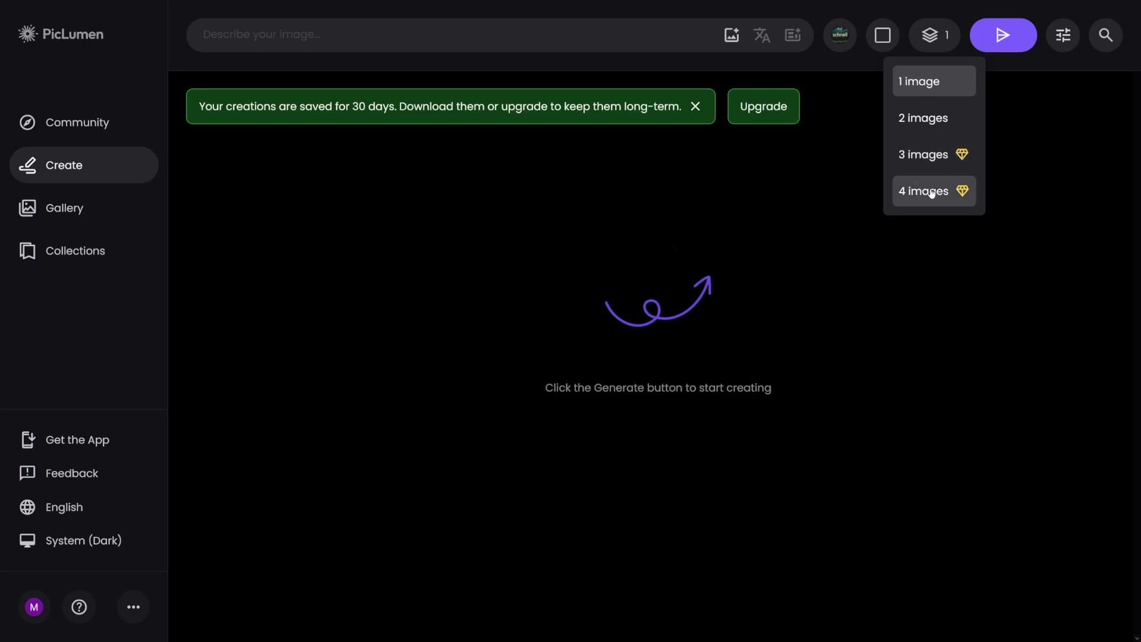
click(935, 123)
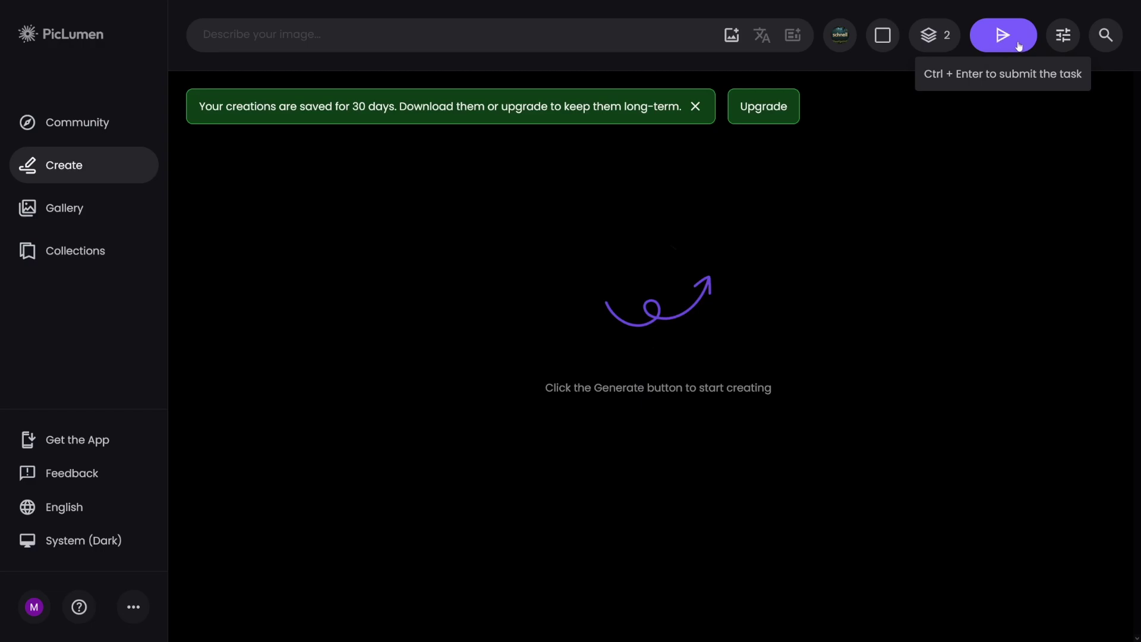
click(1069, 41)
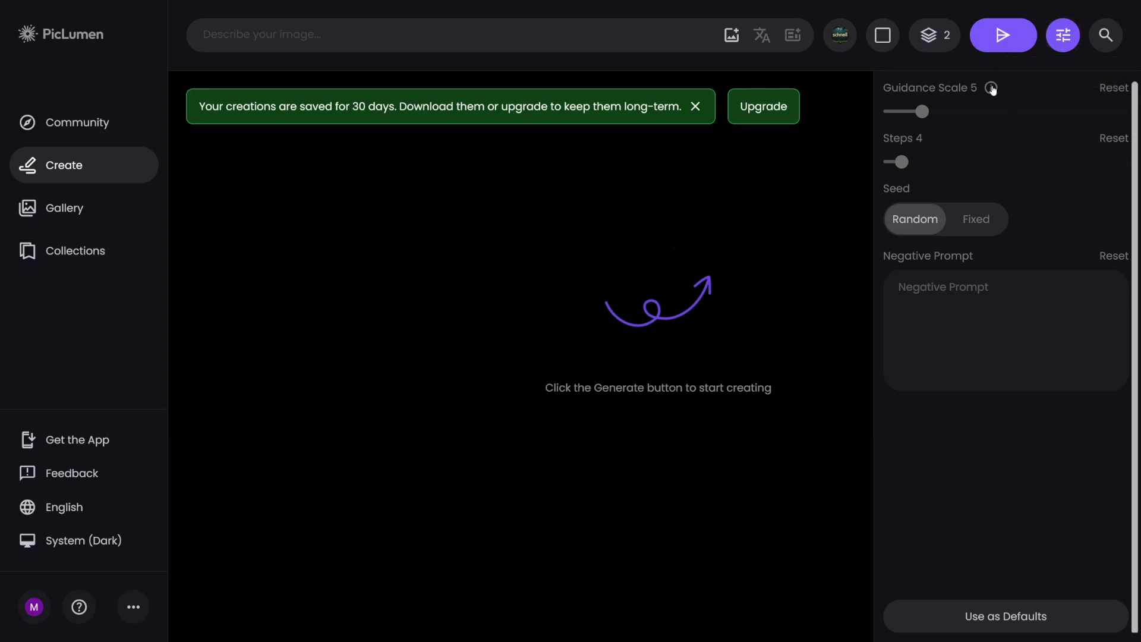
mouse_move(992, 89)
mouse_move(936, 139)
click(1067, 47)
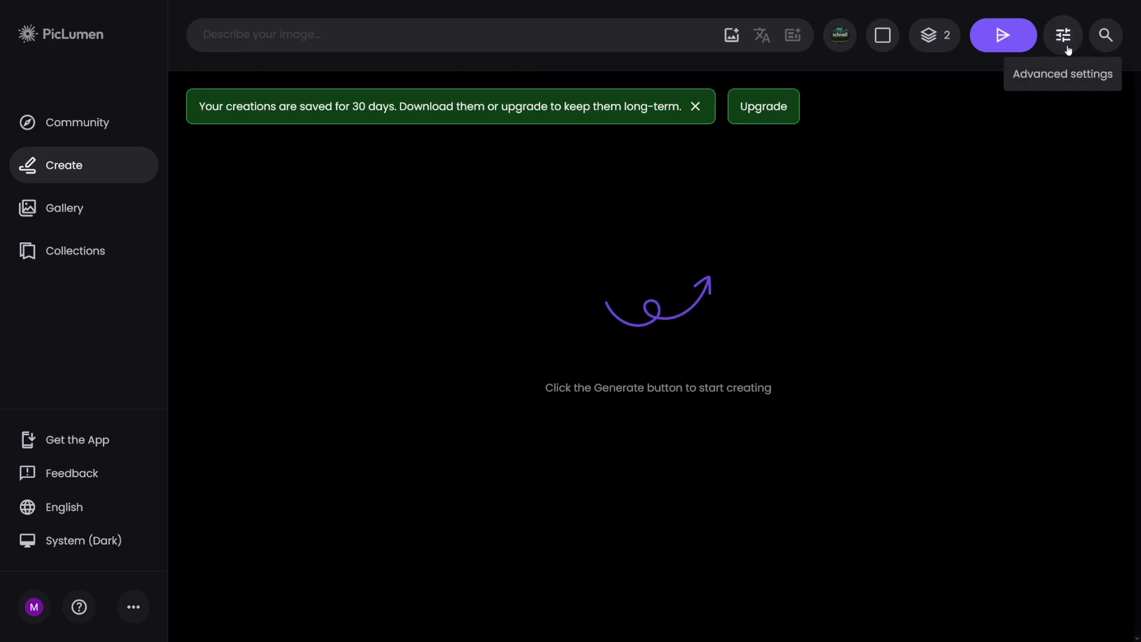
Generate images from the prompt 'a puppy is standing on the street'.
click(353, 43)
text(a puppy is)
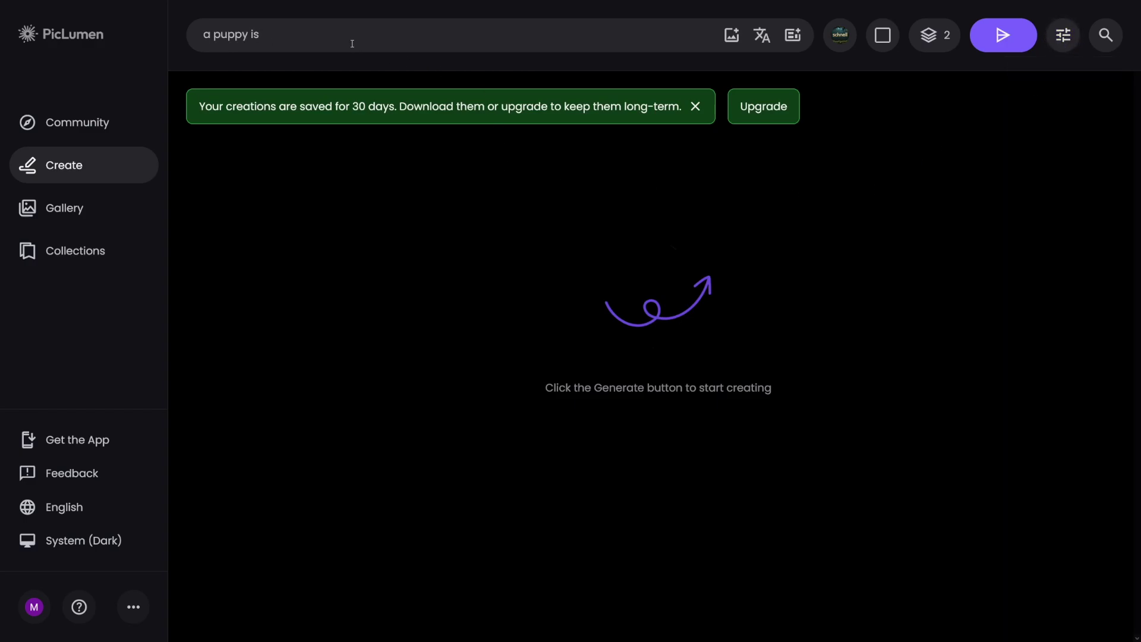
text( standing on the street)
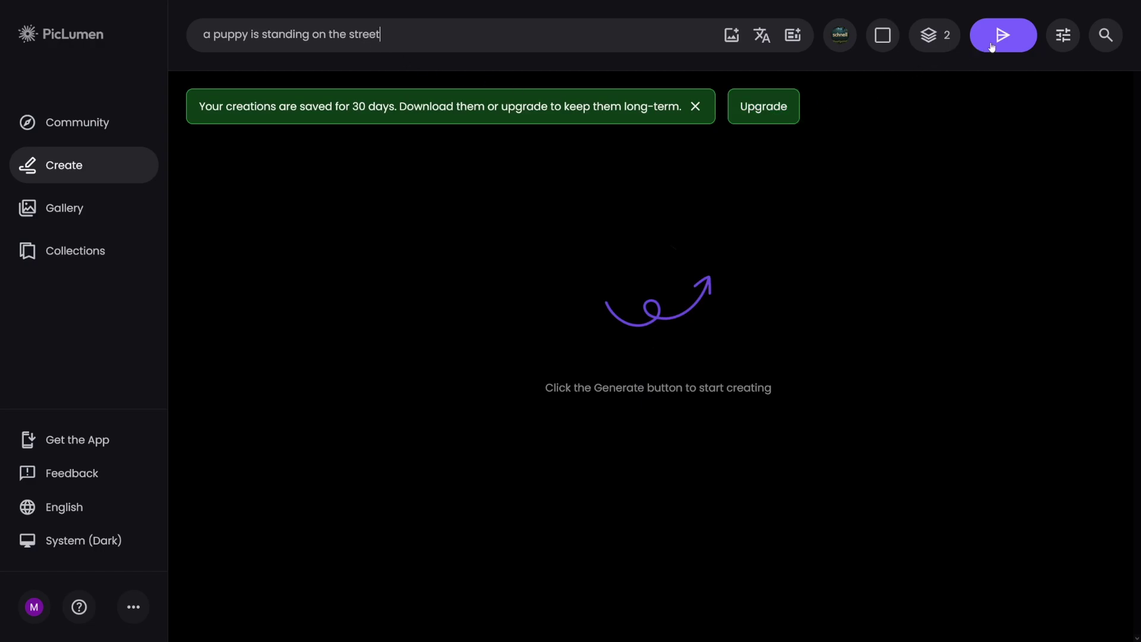
click(1011, 45)
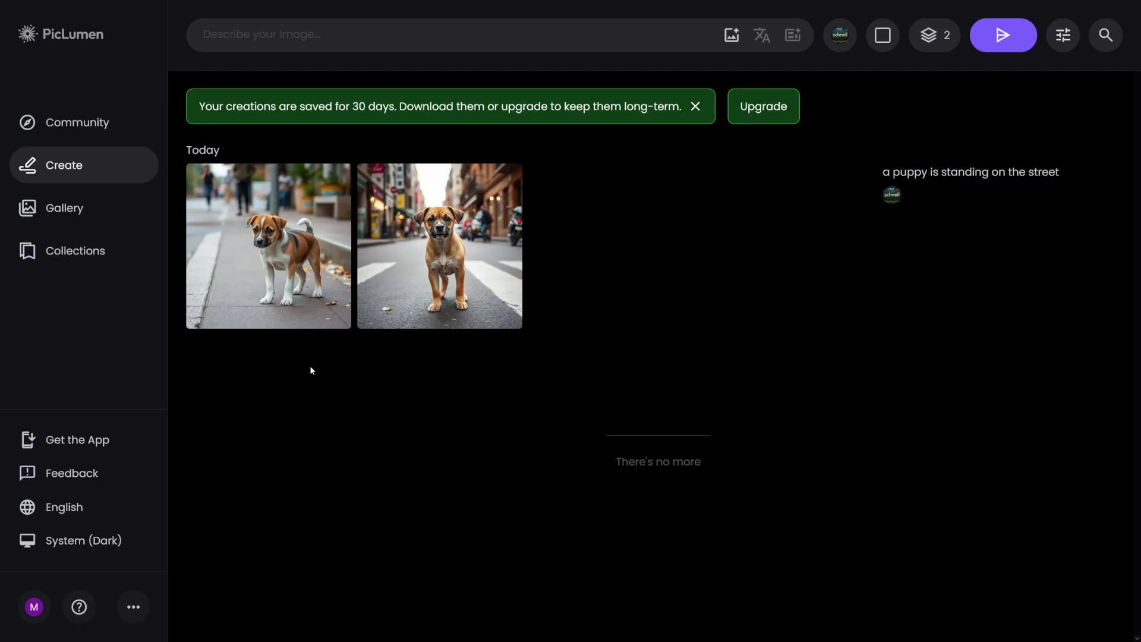
View each of the two puppy images full size, then close them.
click(287, 251)
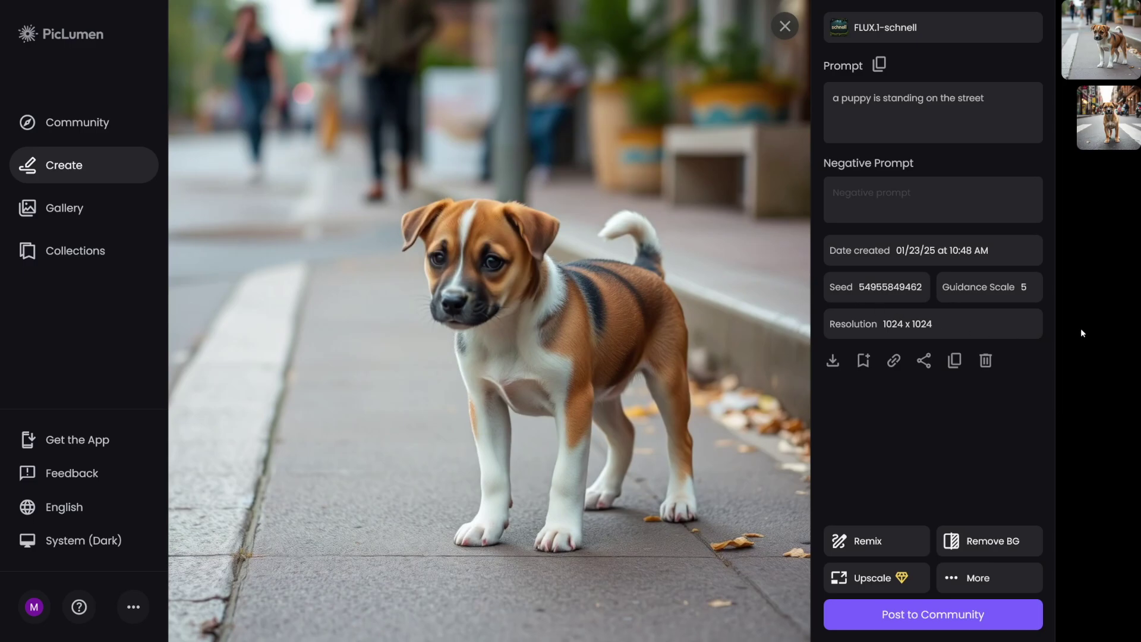
click(784, 27)
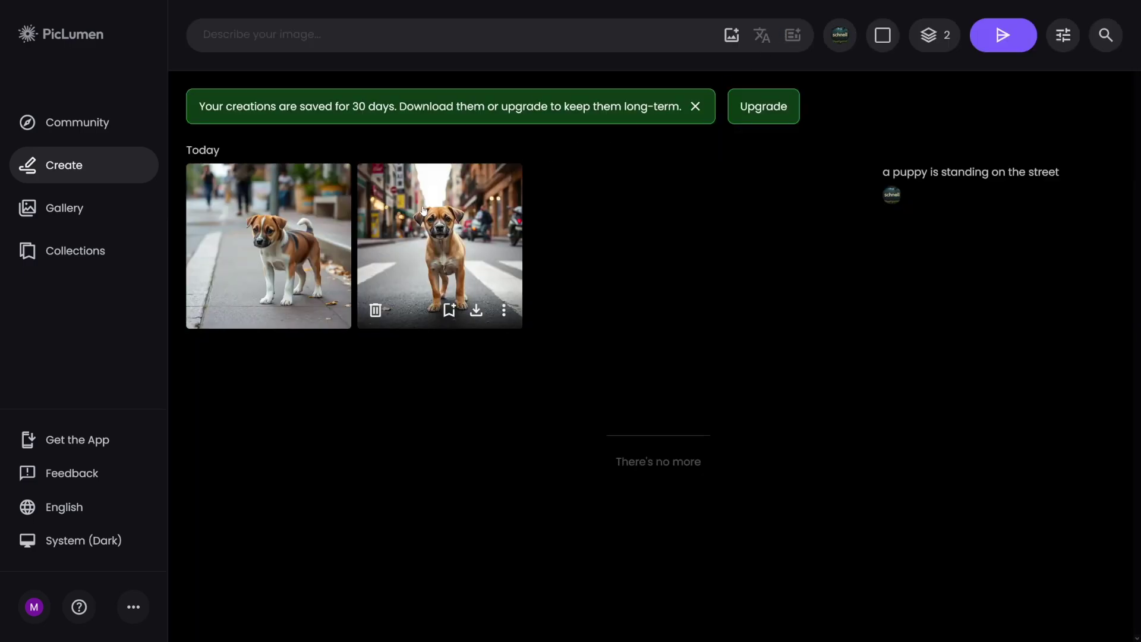
click(420, 233)
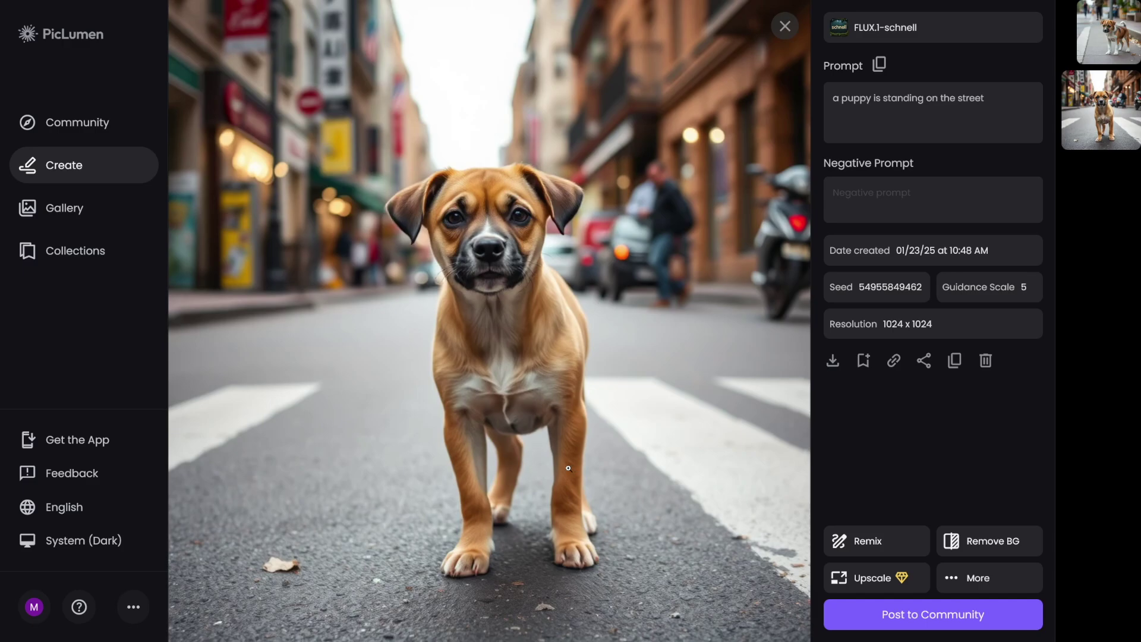
click(784, 26)
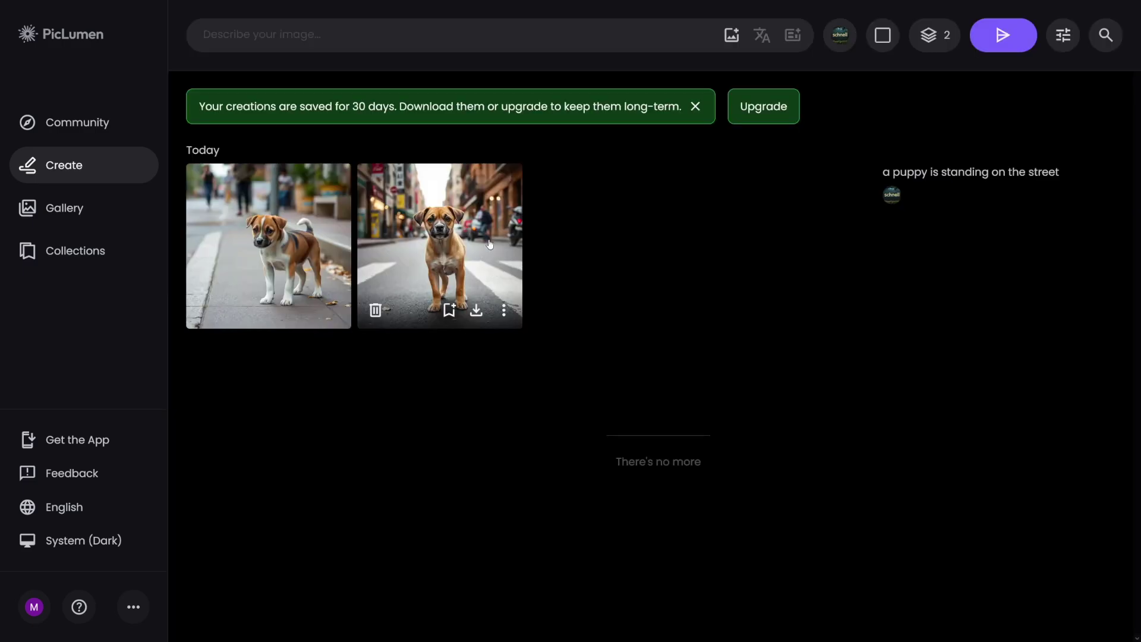
Open the second puppy image's details and highlight its 1024 x 1024 resolution.
click(504, 310)
click(475, 257)
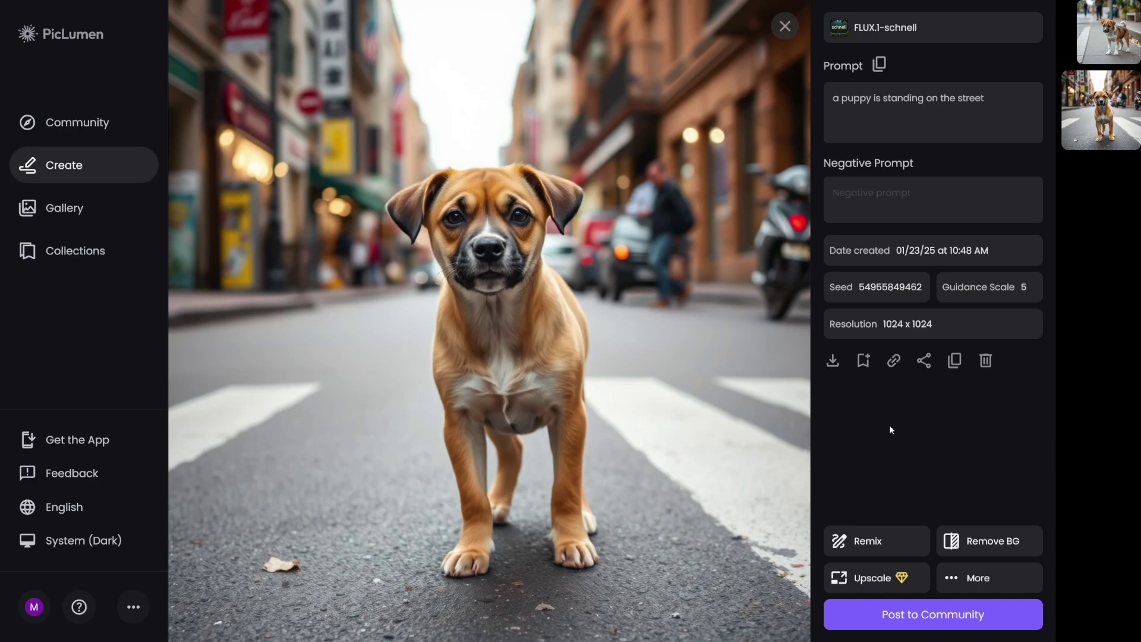
double_click(887, 323)
drag(904, 324, 933, 324)
click(939, 329)
Generate images from the prompt 'long road between the mountains'.
key(Escape)
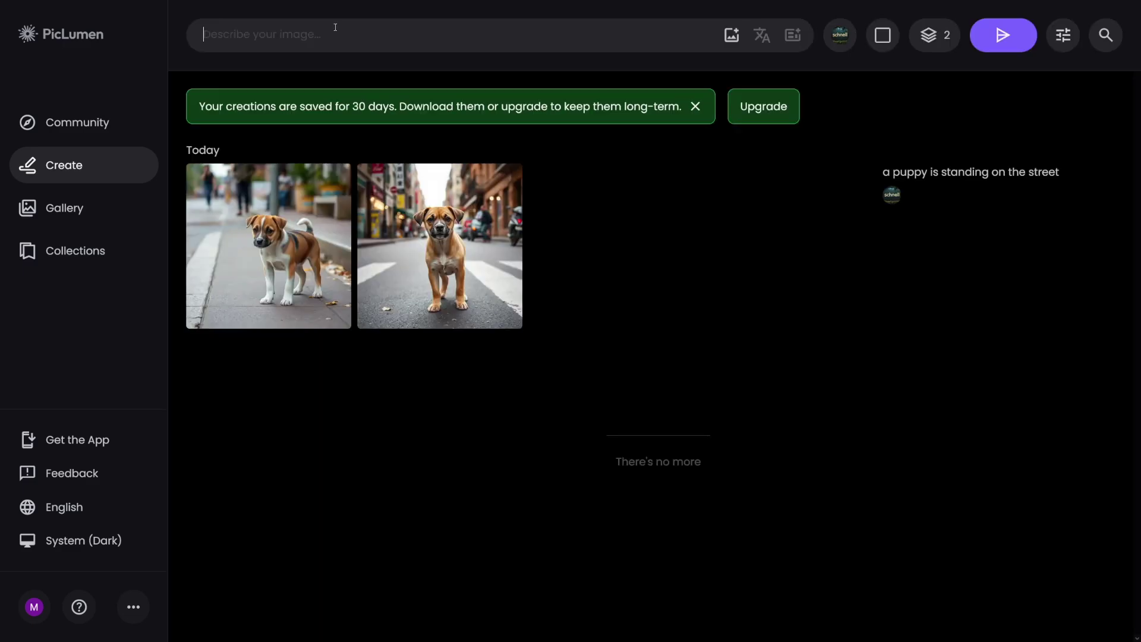
text(lo)
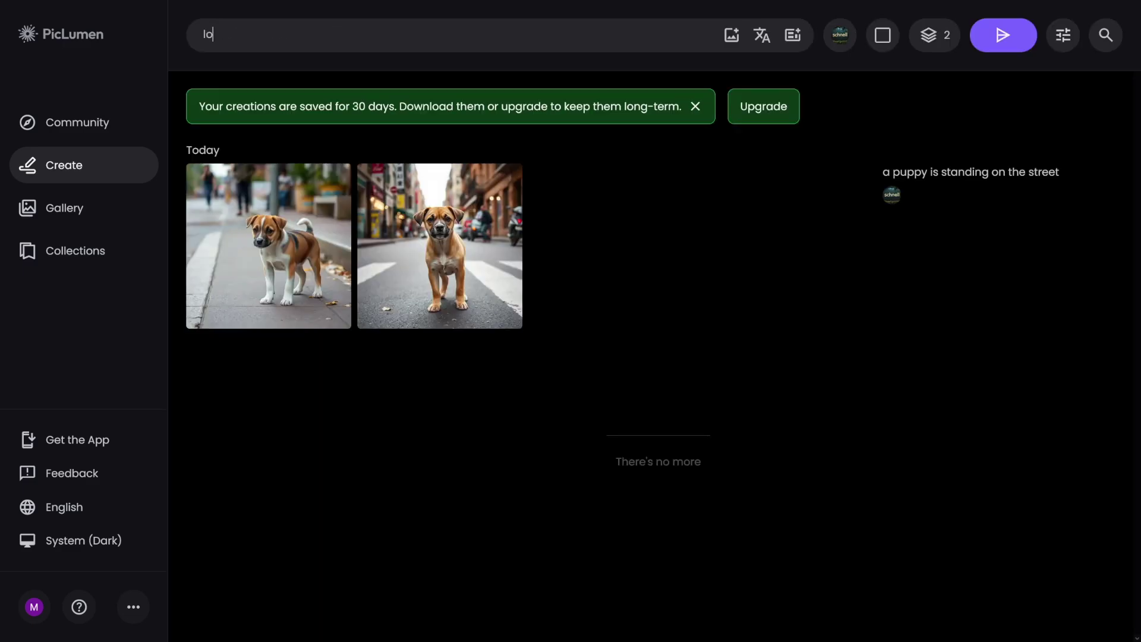
text(ng road between the mountains)
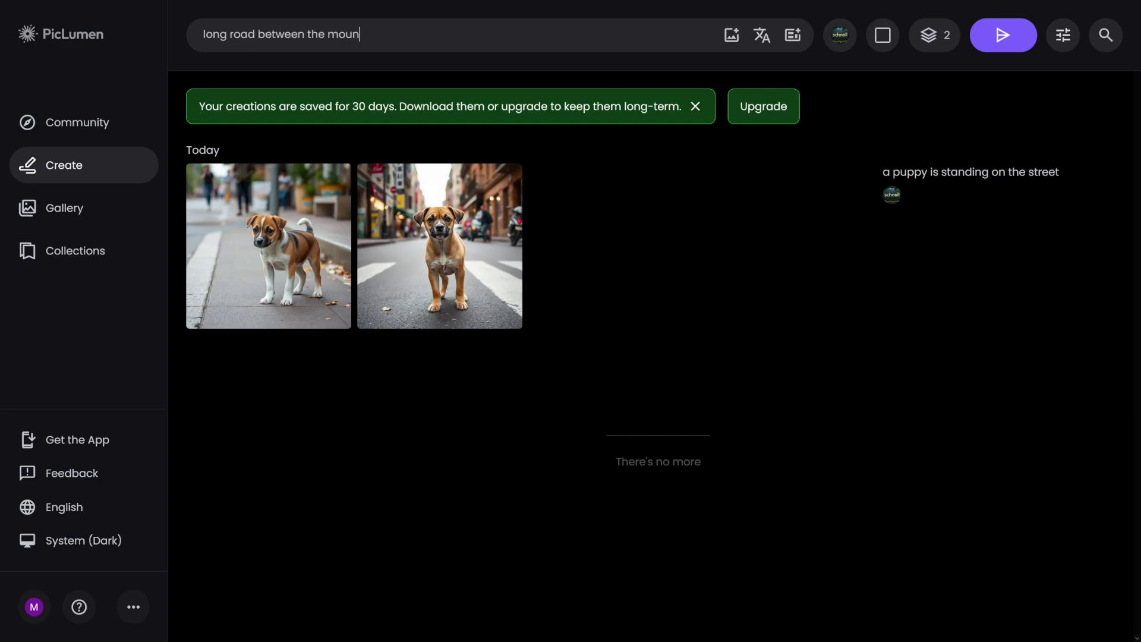
click(1003, 49)
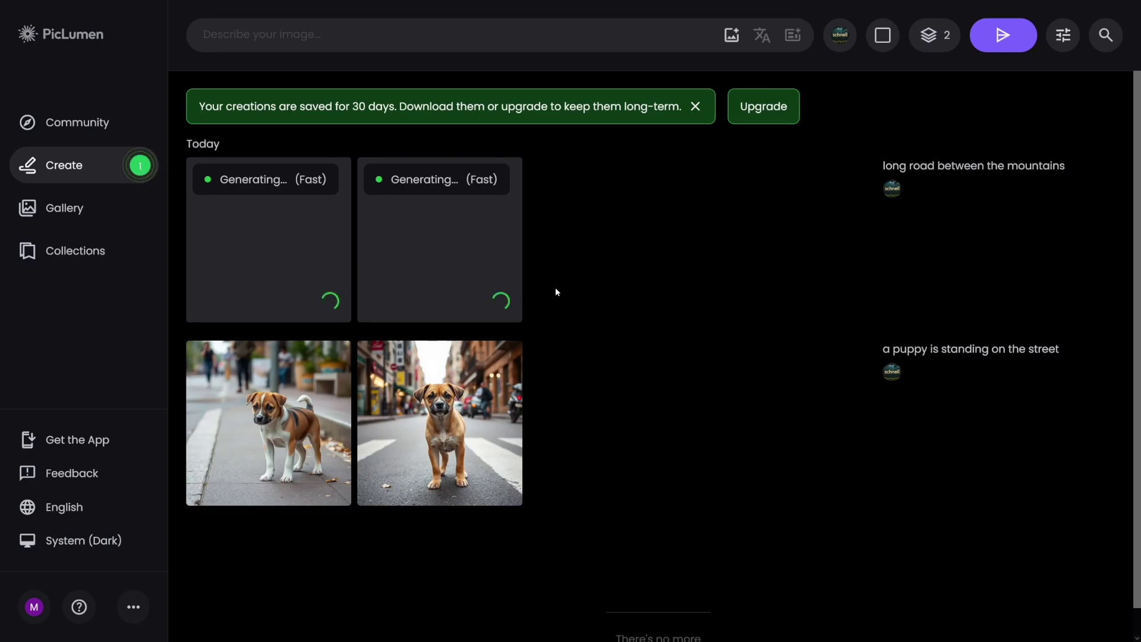
View the second and then the first mountain-road image full size, closing each.
mouse_move(469, 411)
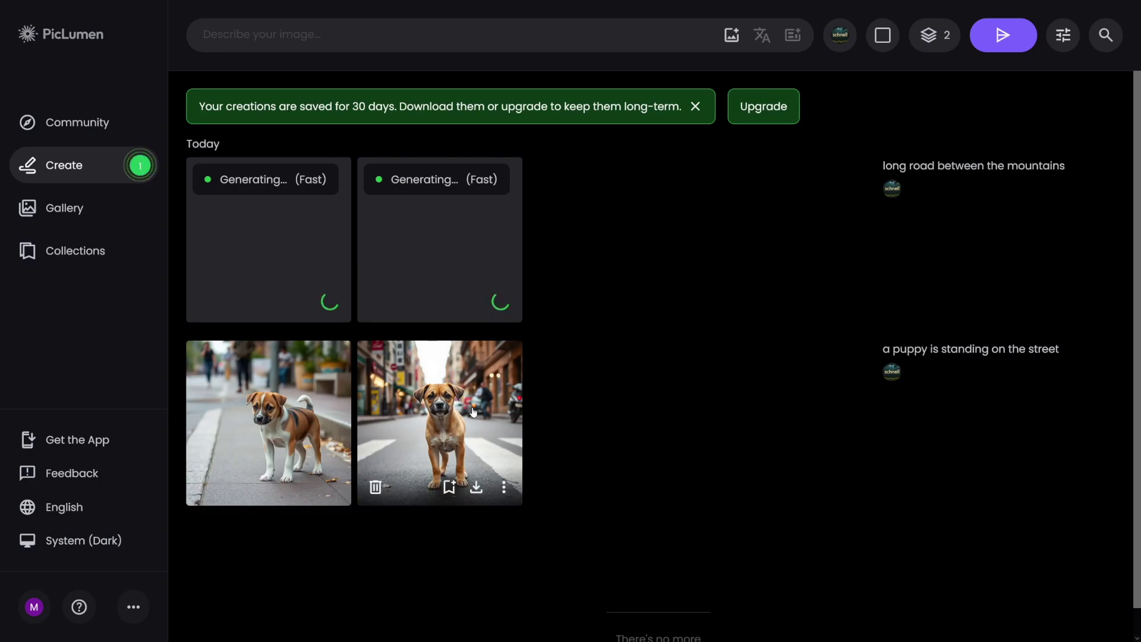
mouse_move(427, 271)
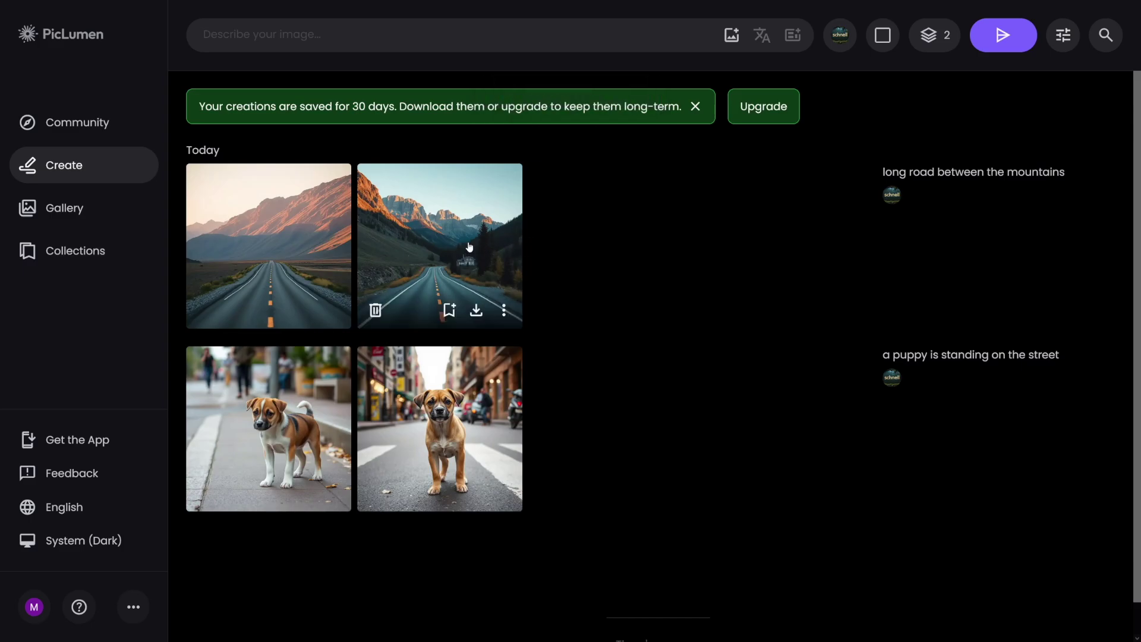
click(469, 243)
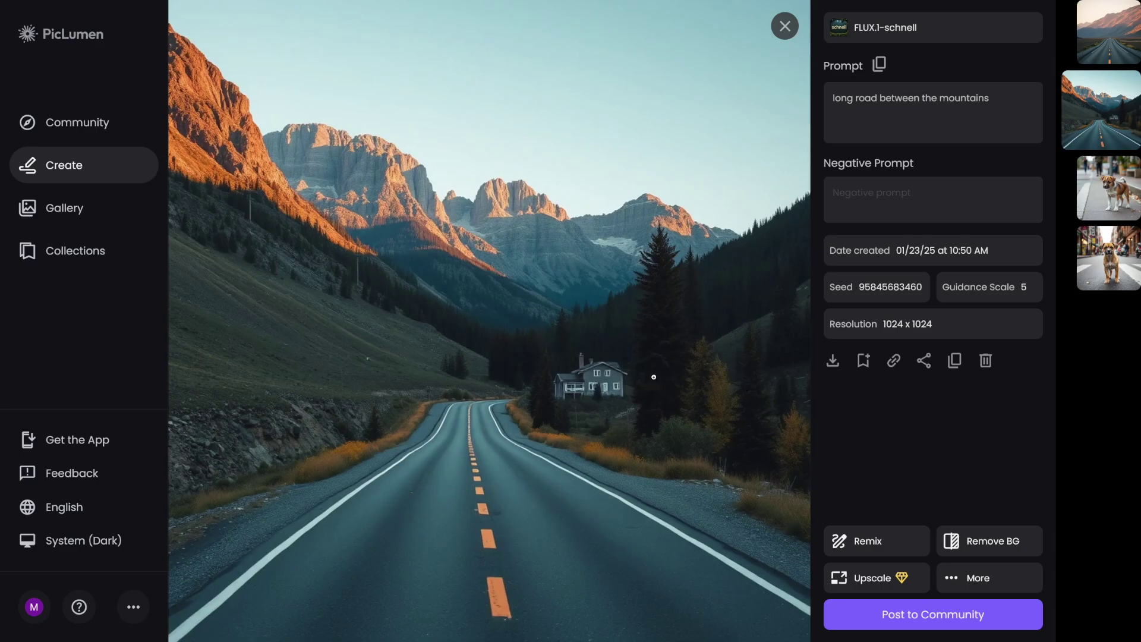
click(785, 26)
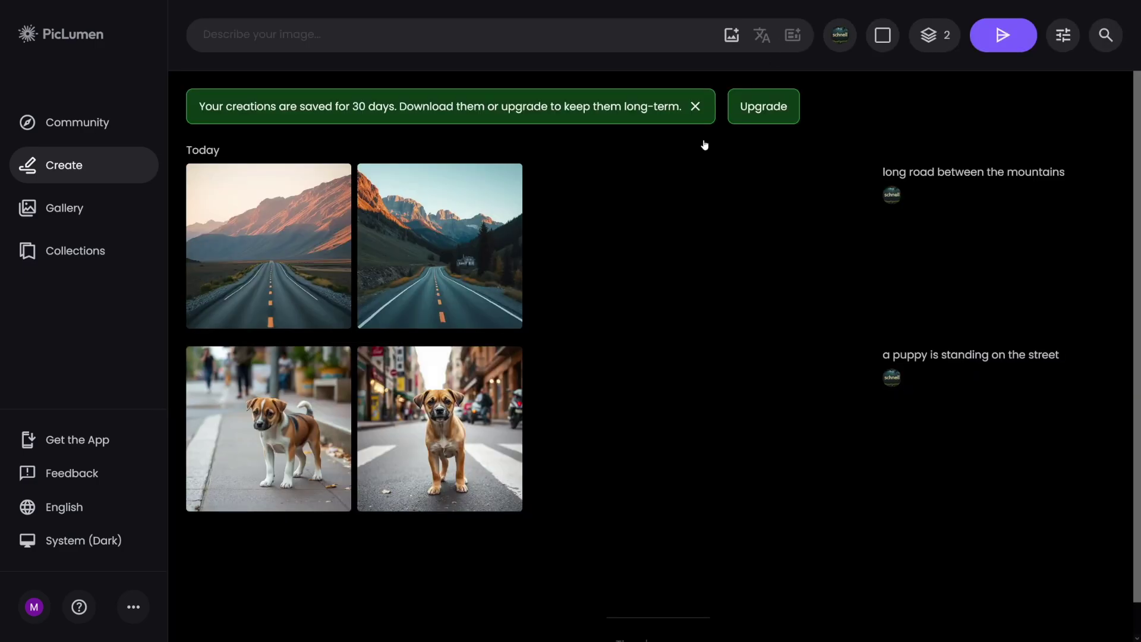
click(308, 236)
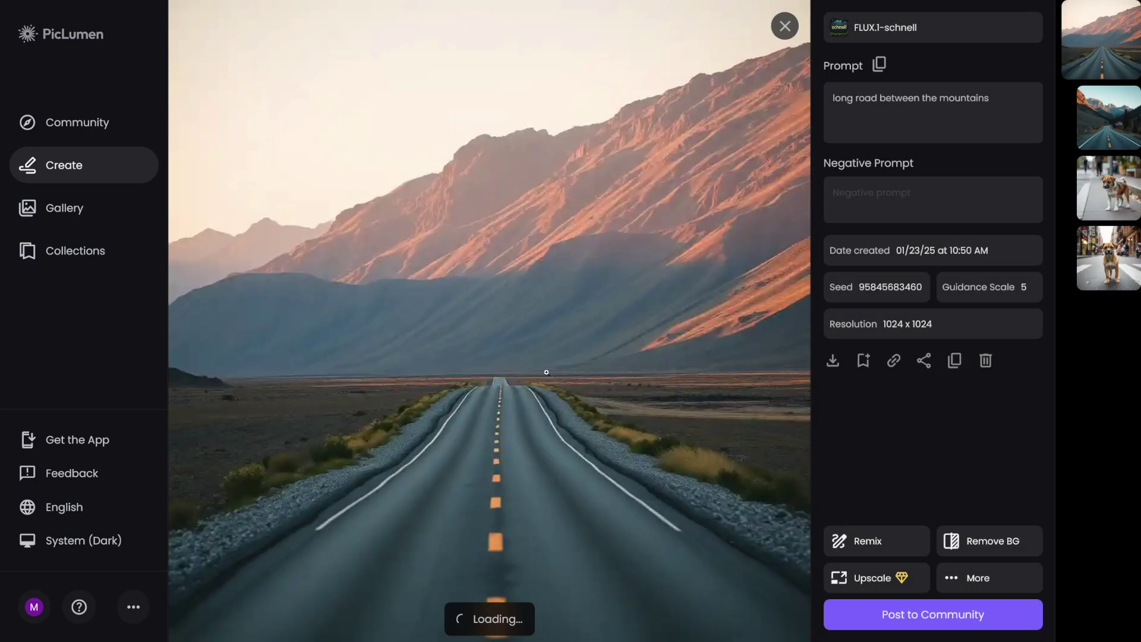
click(790, 35)
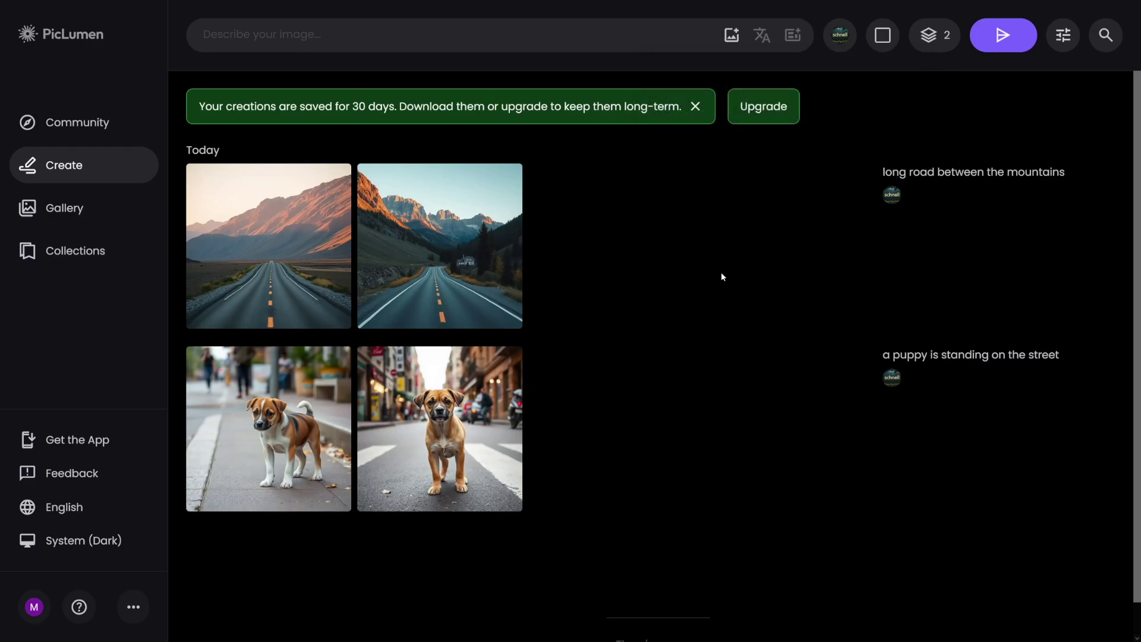
Switch to Pony Diffusion V6 and generate from the pasted 'a puppy is standing on the street' prompt.
click(843, 41)
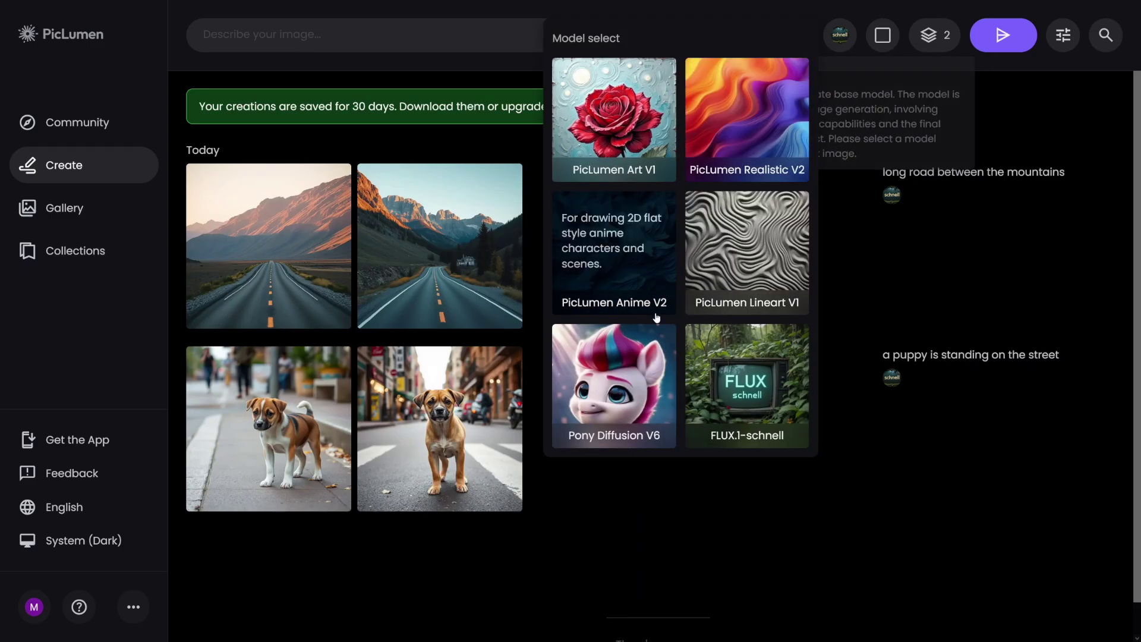
click(623, 390)
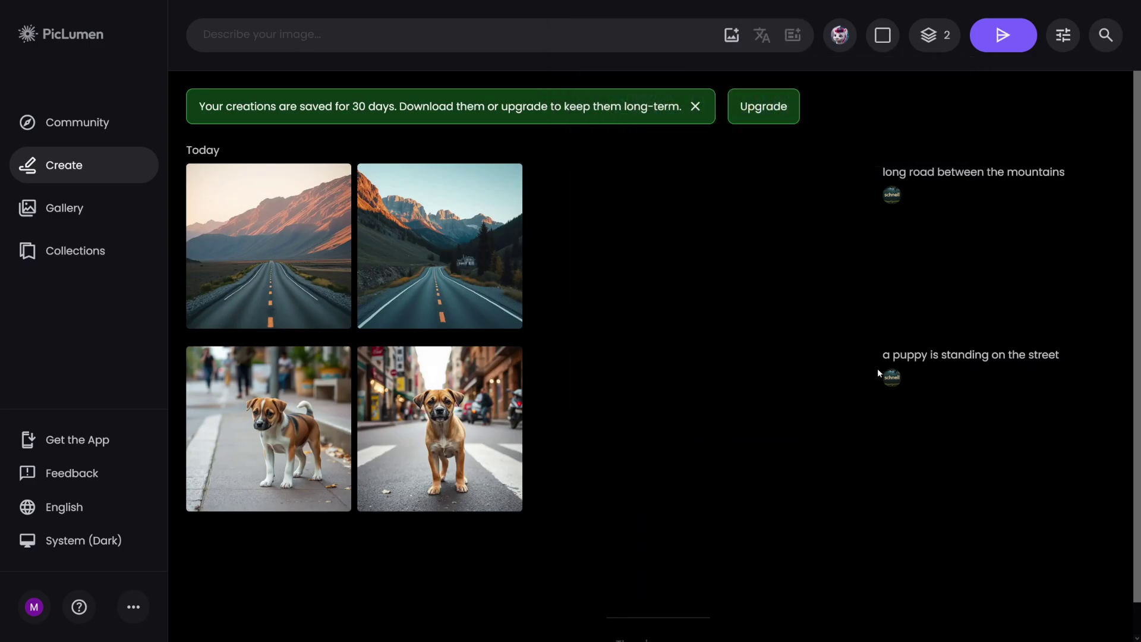
drag(886, 354, 1063, 359)
key(ctrl+c)
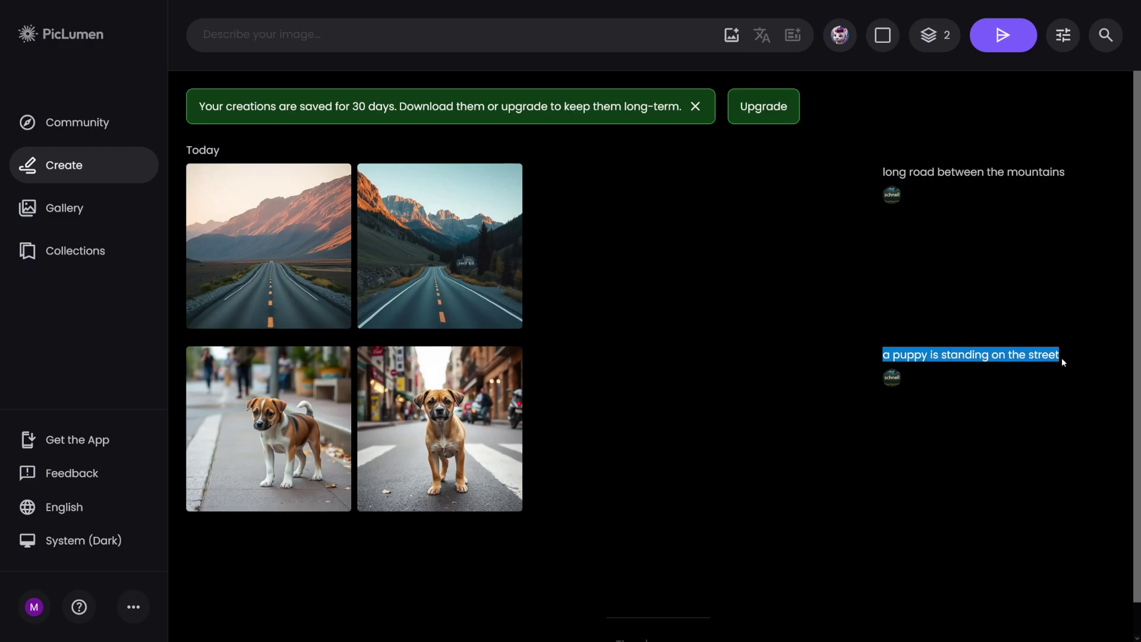
click(475, 35)
key(ctrl+v)
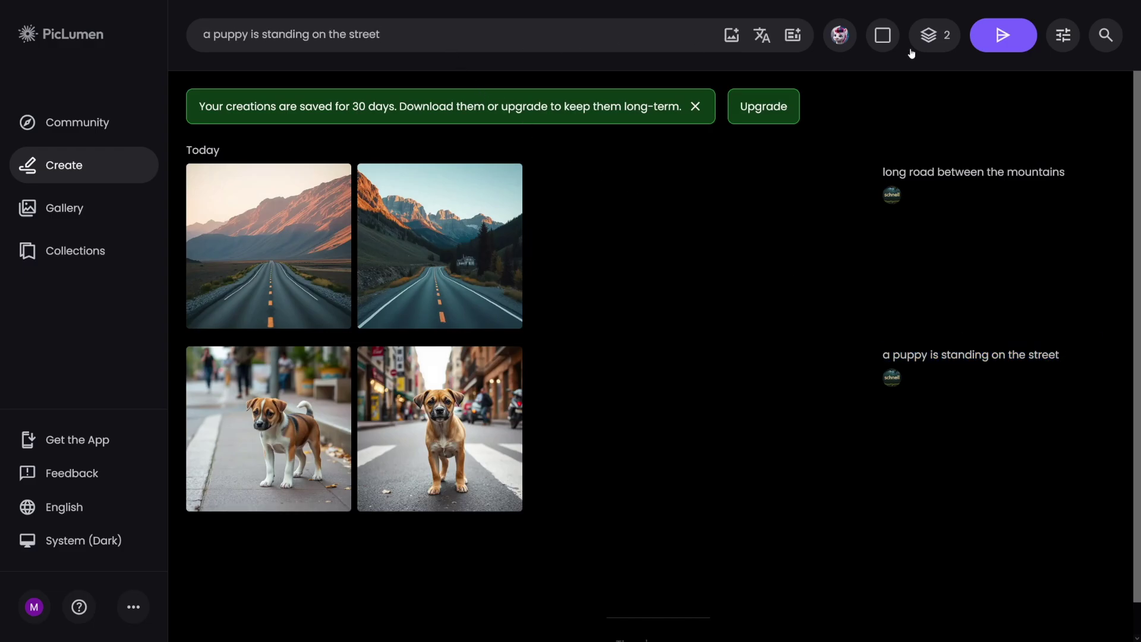
click(1003, 35)
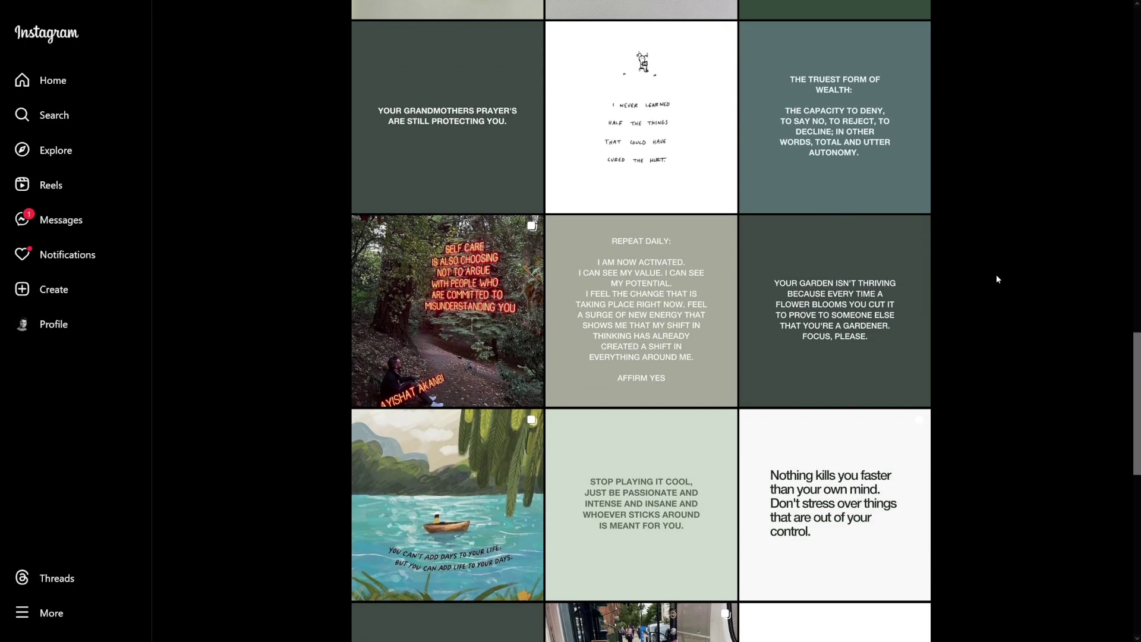
Scroll a quote profile on Instagram and open the green 'After receiving the things' prayer post.
scroll(996, 279, down, 3)
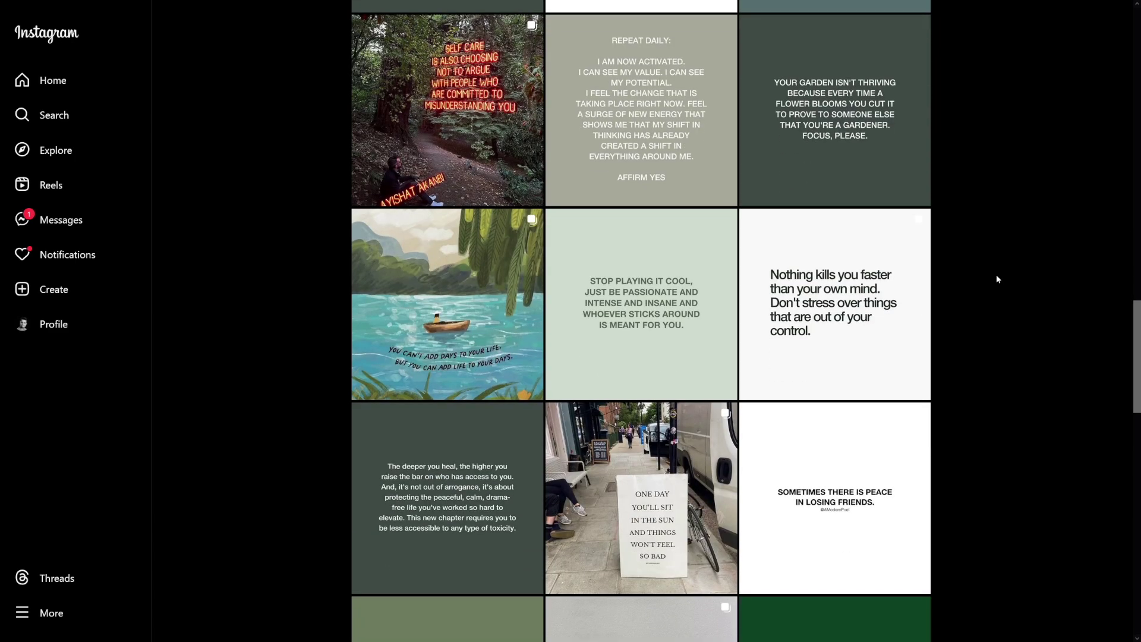
scroll(996, 275, down, 2)
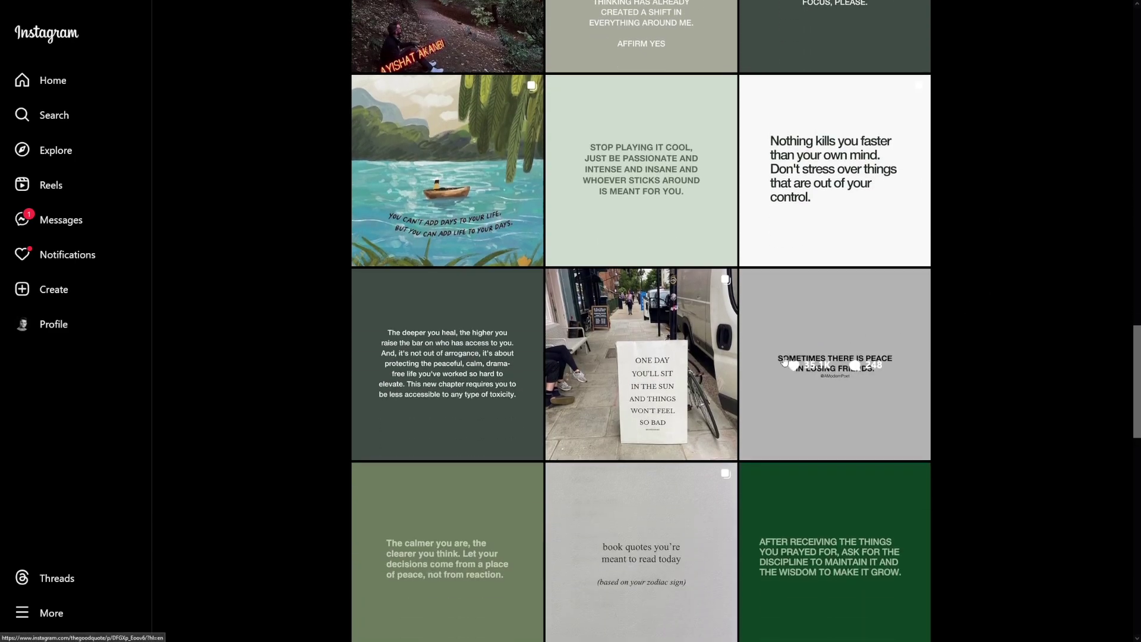
click(810, 512)
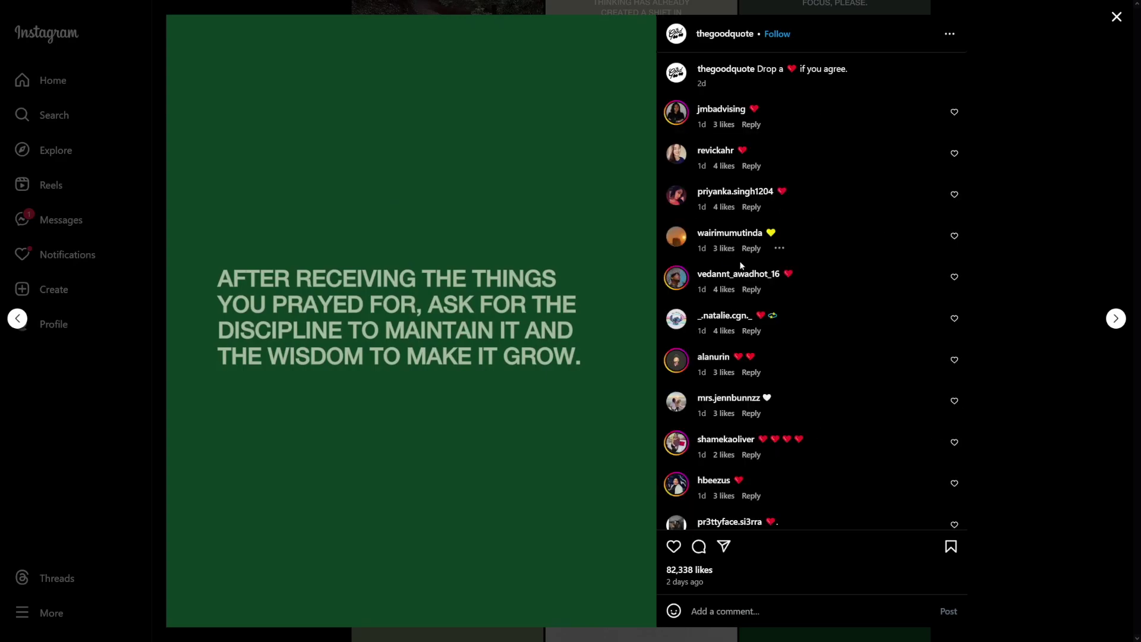
click(976, 224)
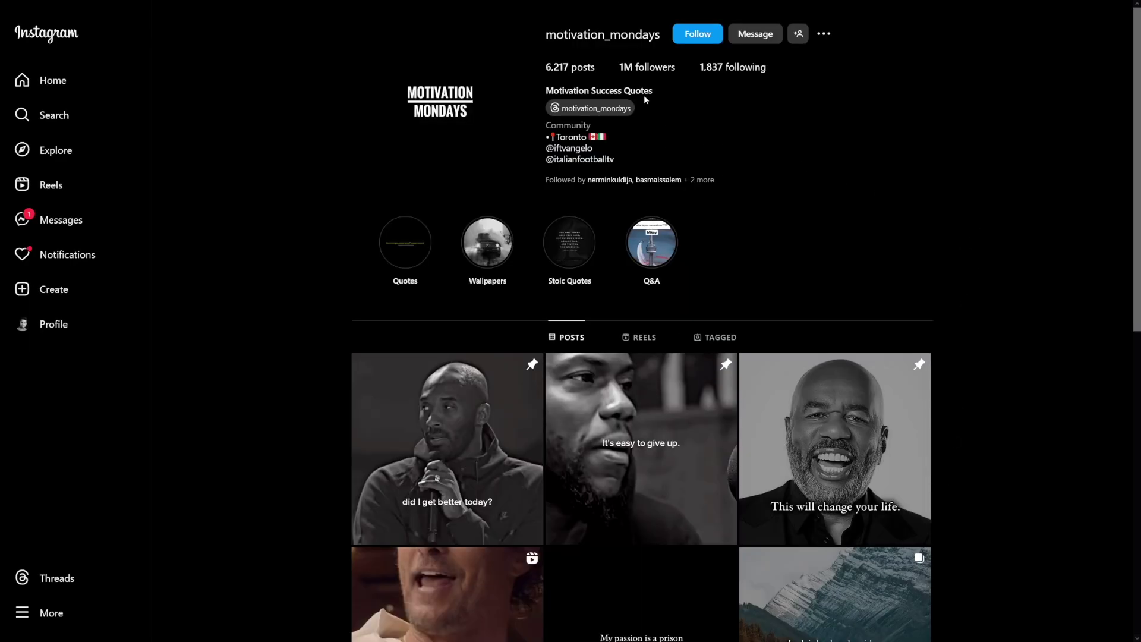
On another quote profile, open the 'So far, you've survived' post, then the giraffe 'Start where you are' post.
scroll(989, 331, down, 10)
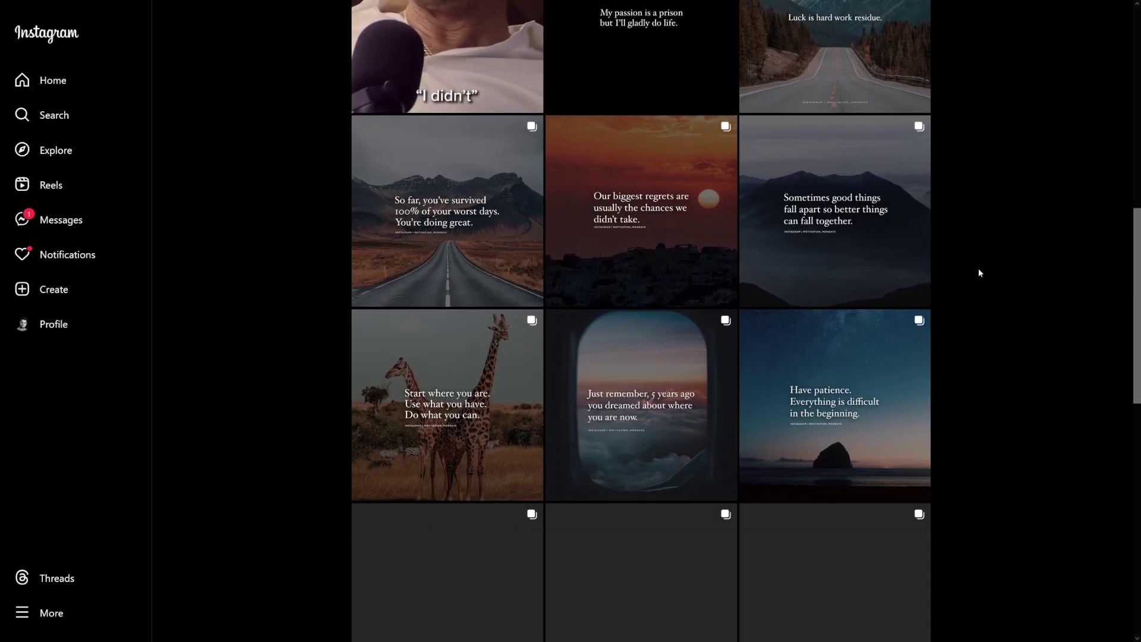
click(447, 211)
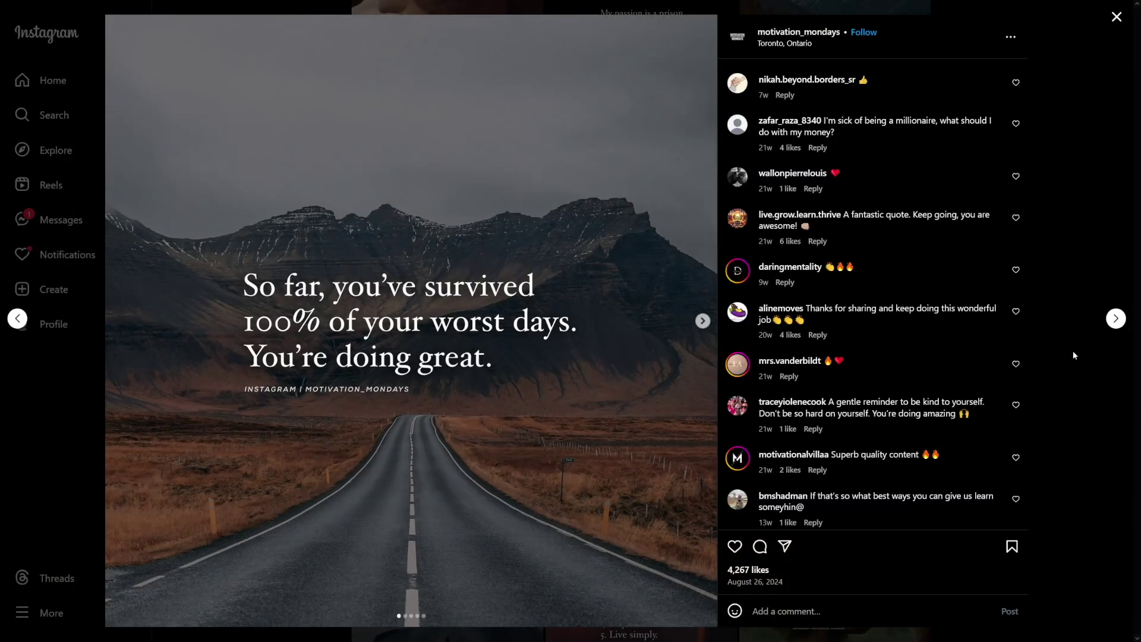
click(1117, 18)
click(458, 356)
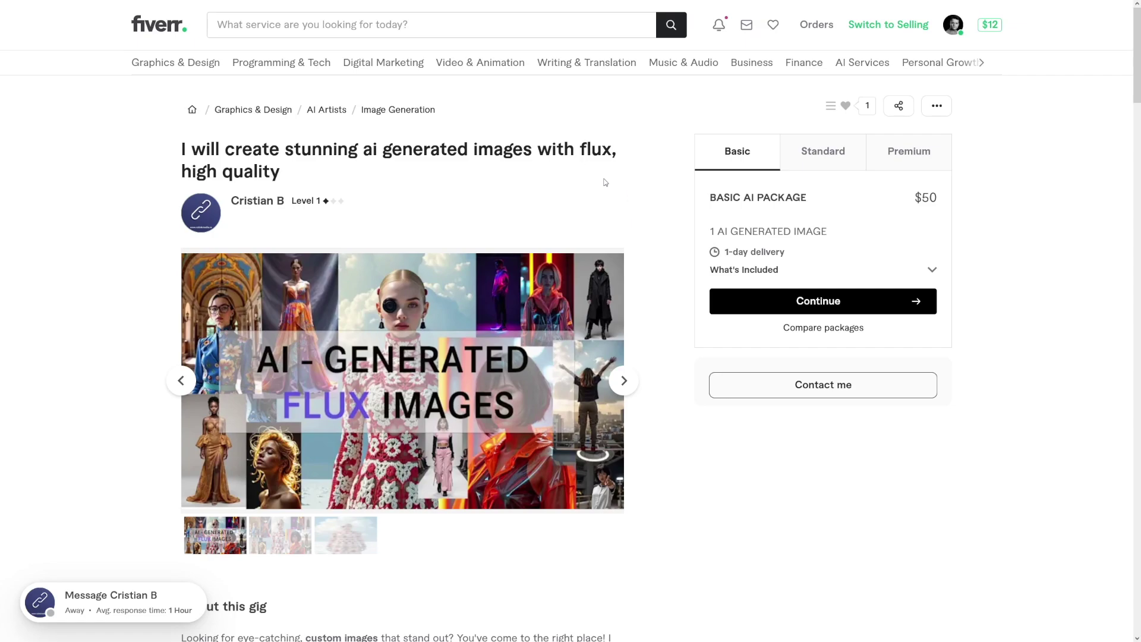
drag(580, 149, 601, 150)
drag(906, 202, 942, 203)
click(941, 203)
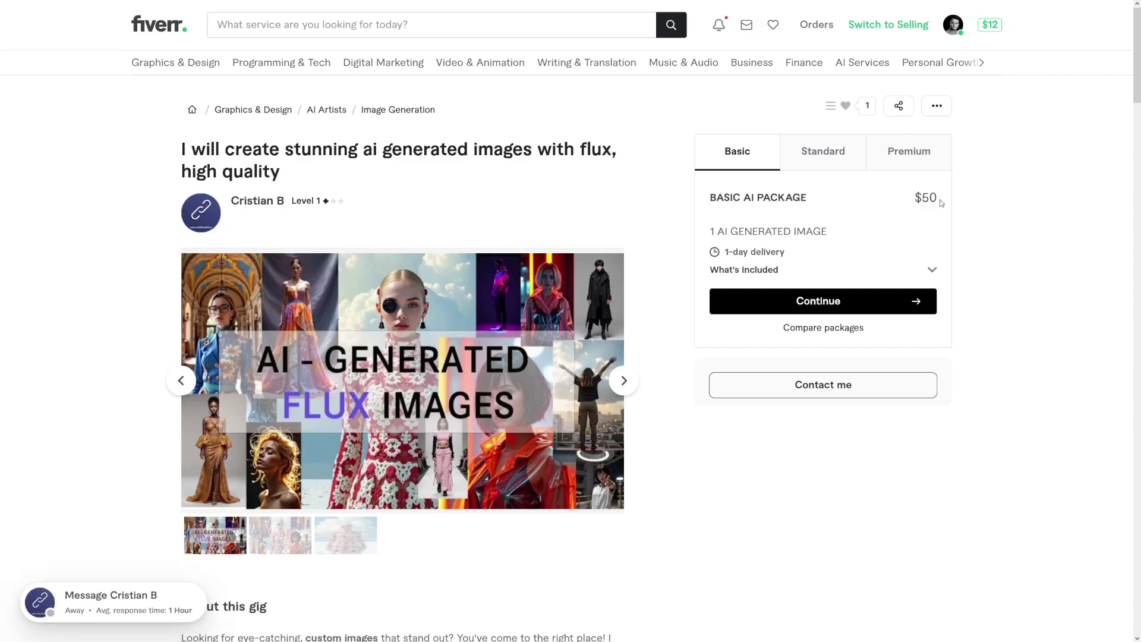